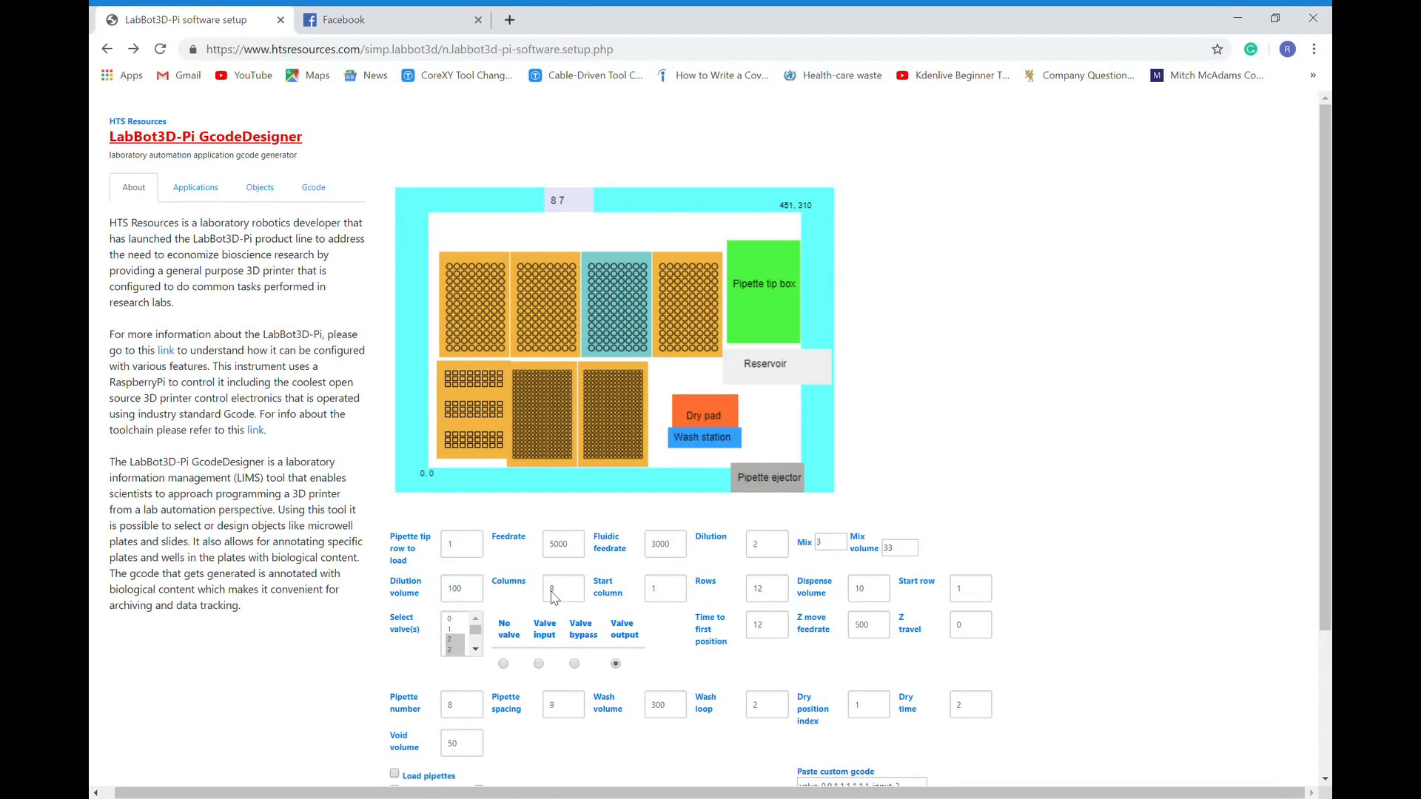
Load the 384 microwell pipetting application and show its LabBot3D-Pi designer view.
scroll(644, 619, down, 3)
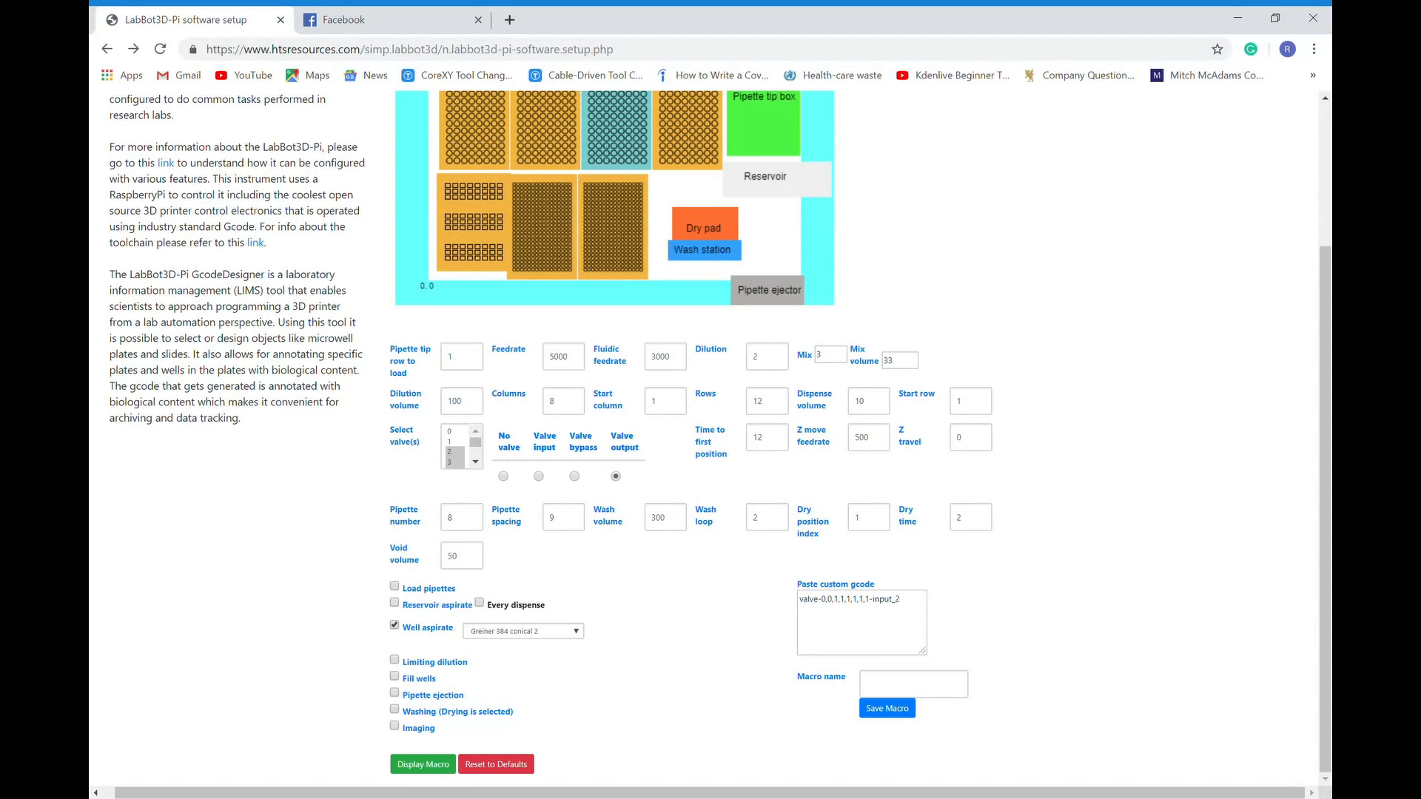
scroll(711, 444, up, 2)
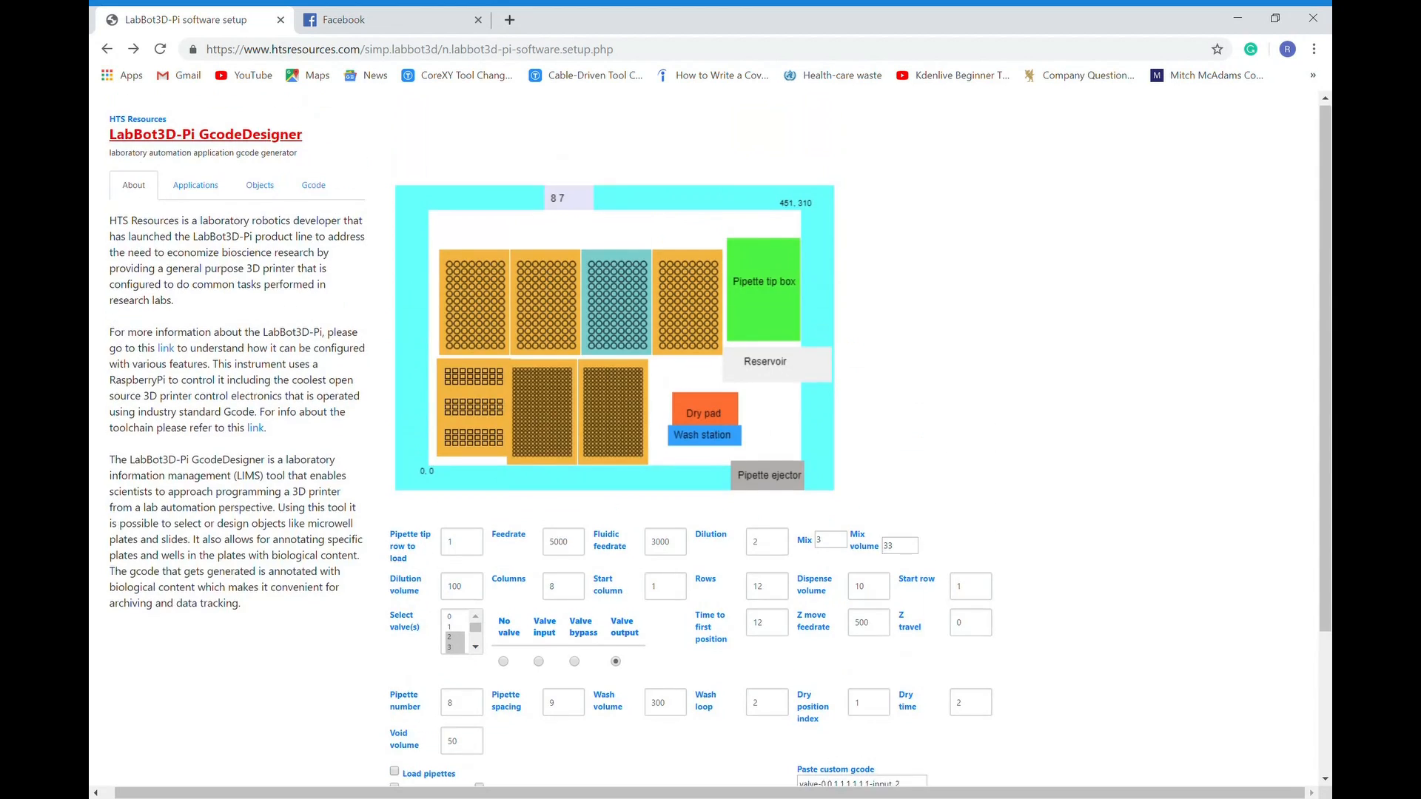
scroll(710, 444, down, 1)
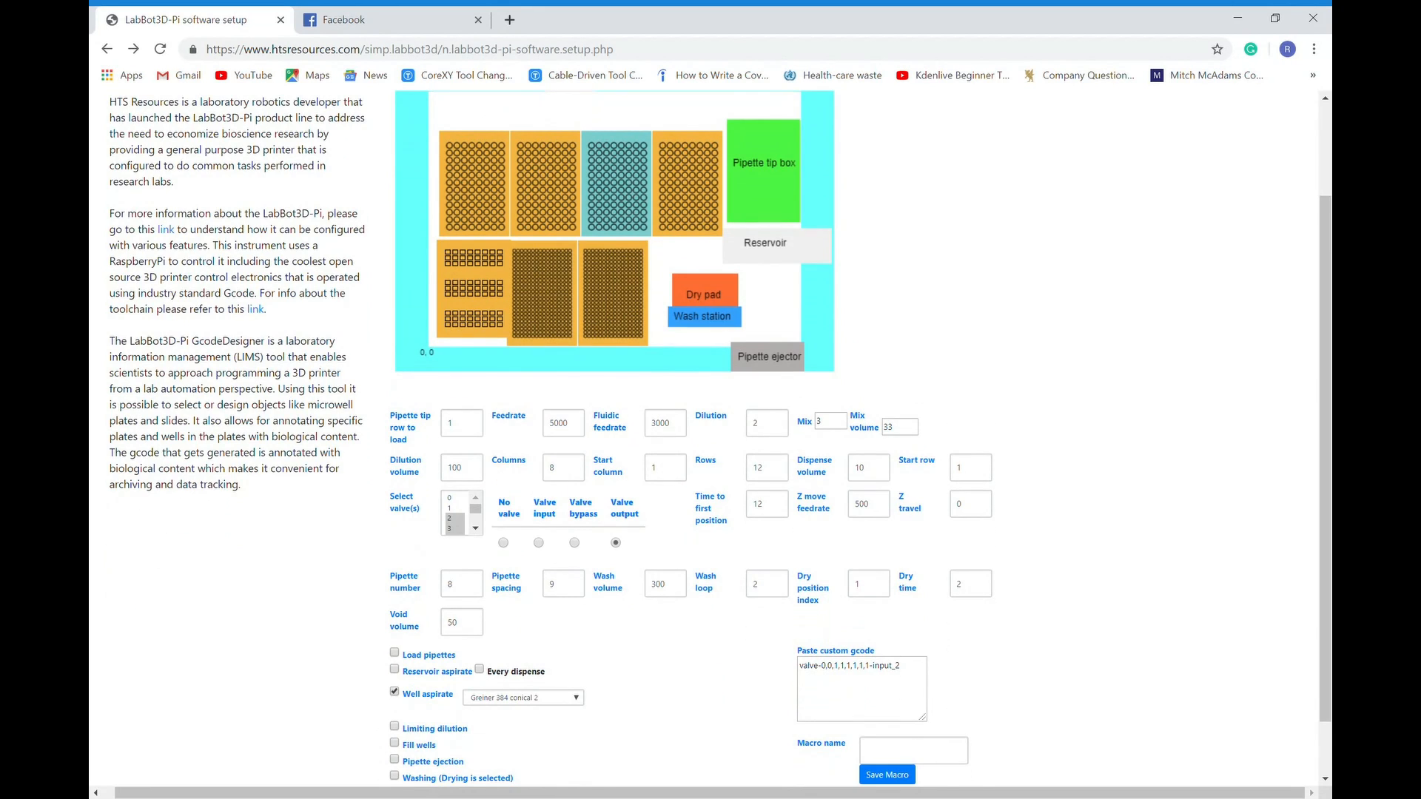
scroll(710, 444, up, 2)
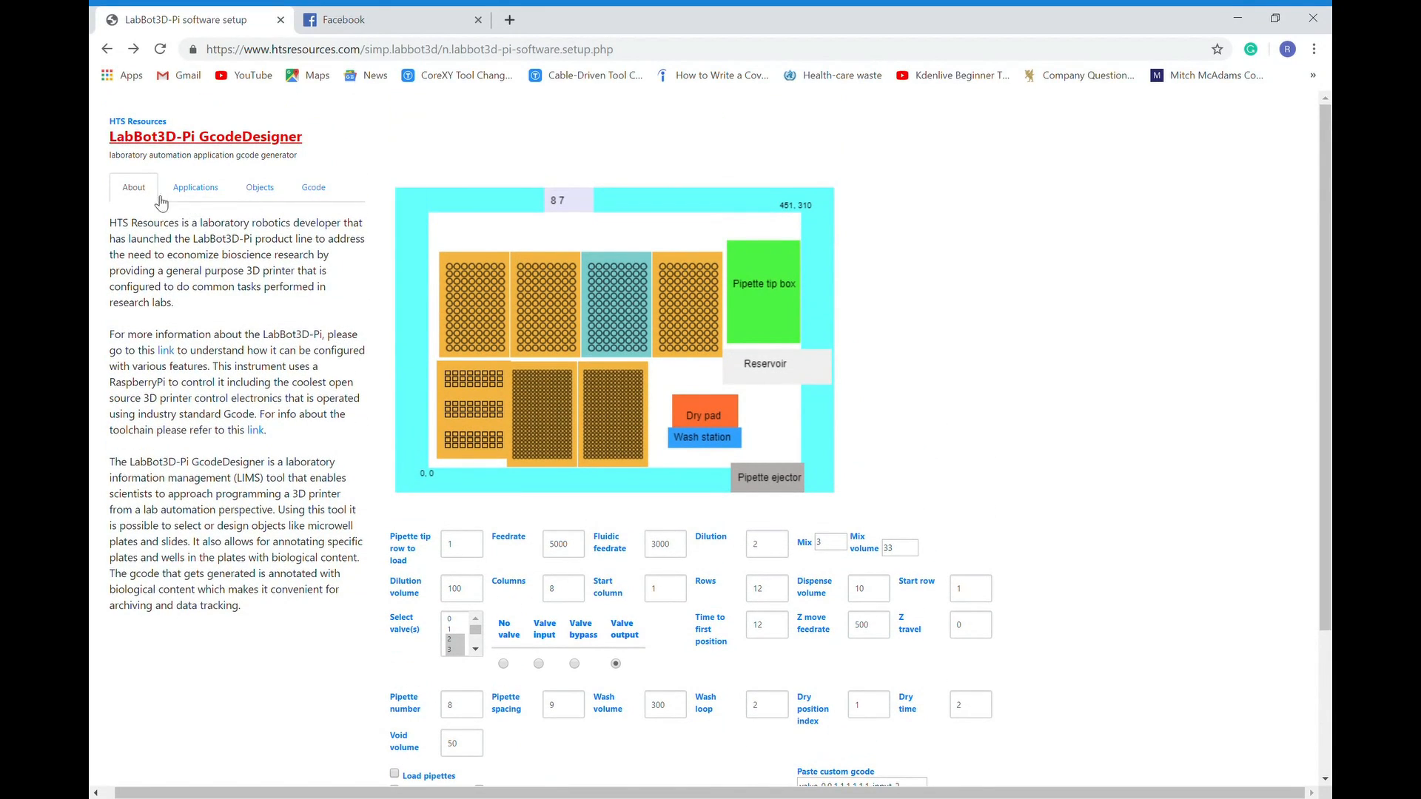
click(199, 191)
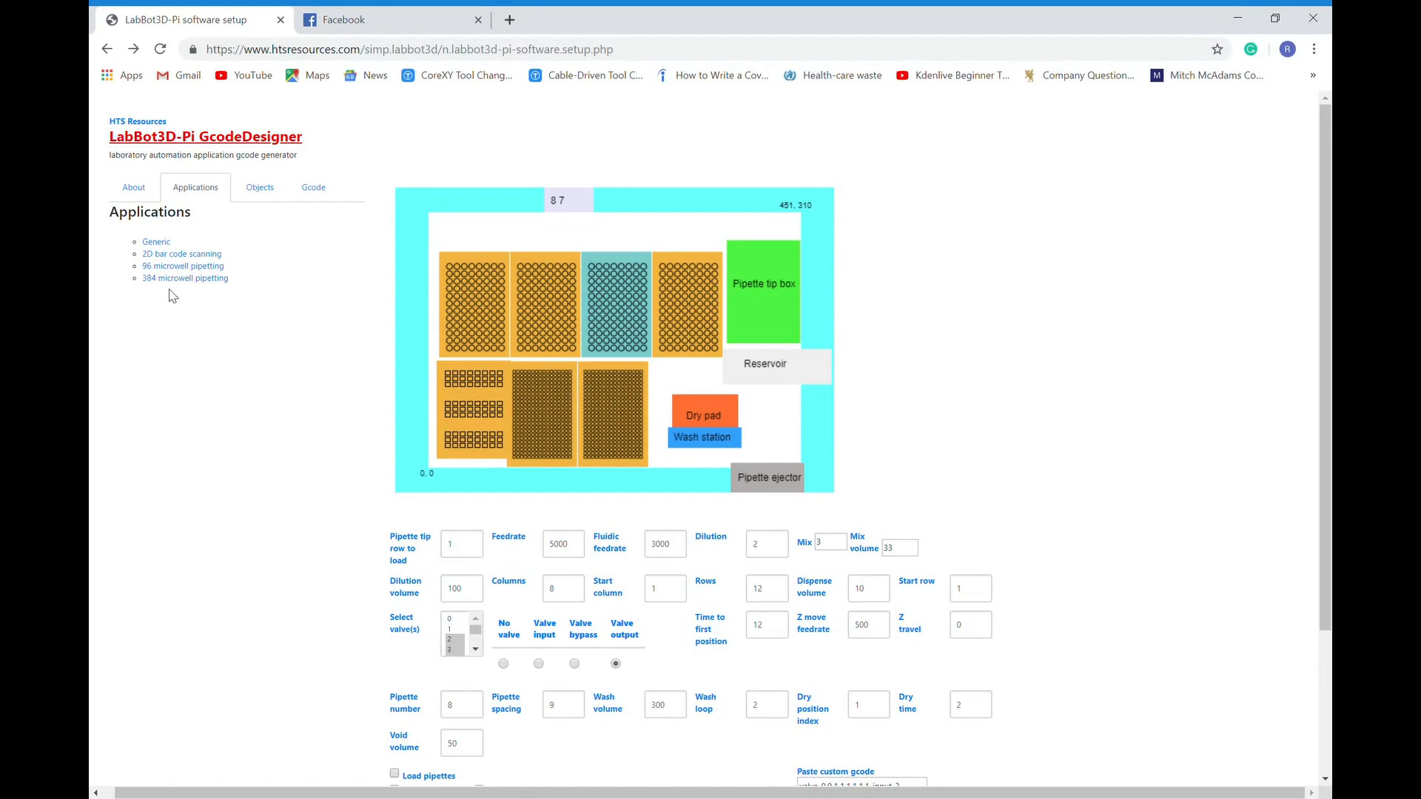
click(207, 282)
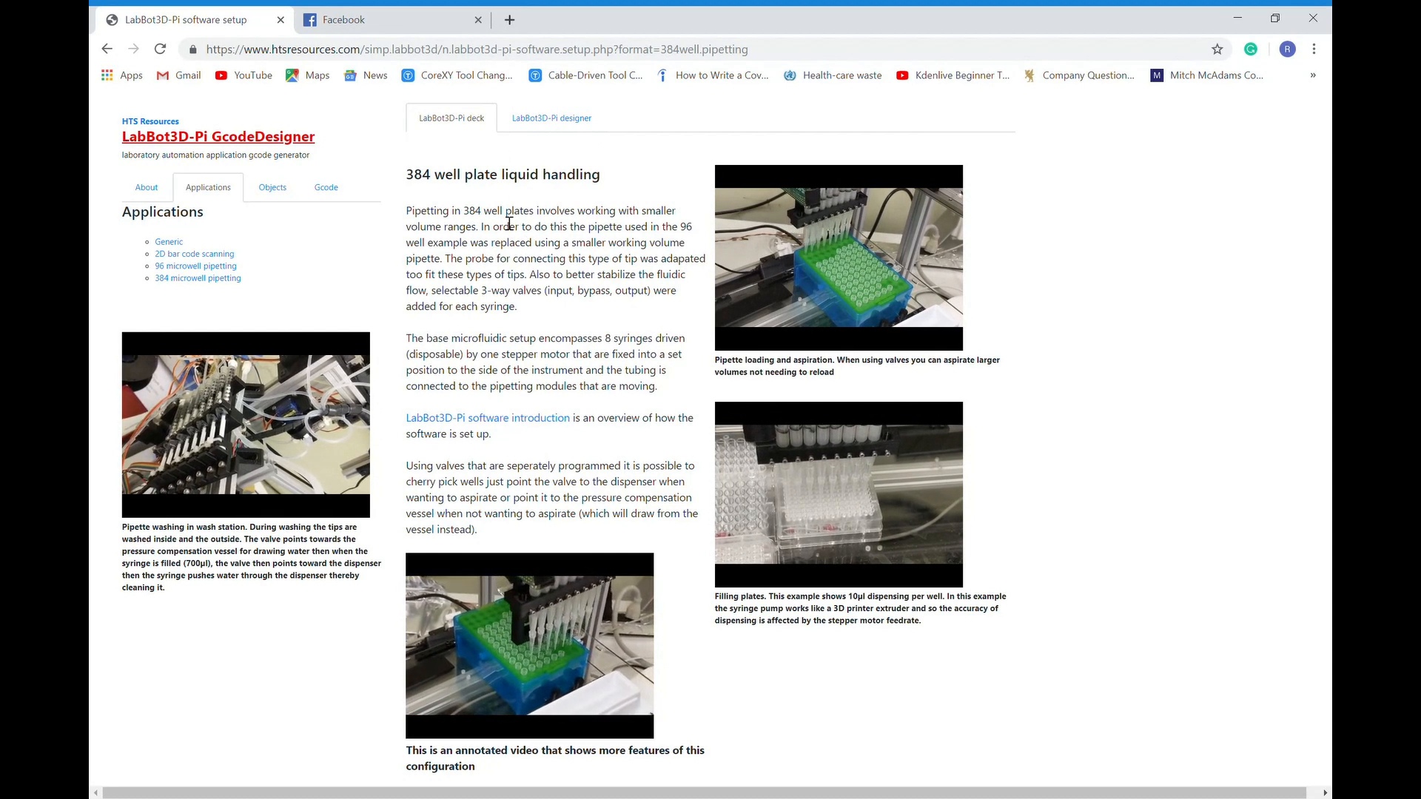
click(548, 120)
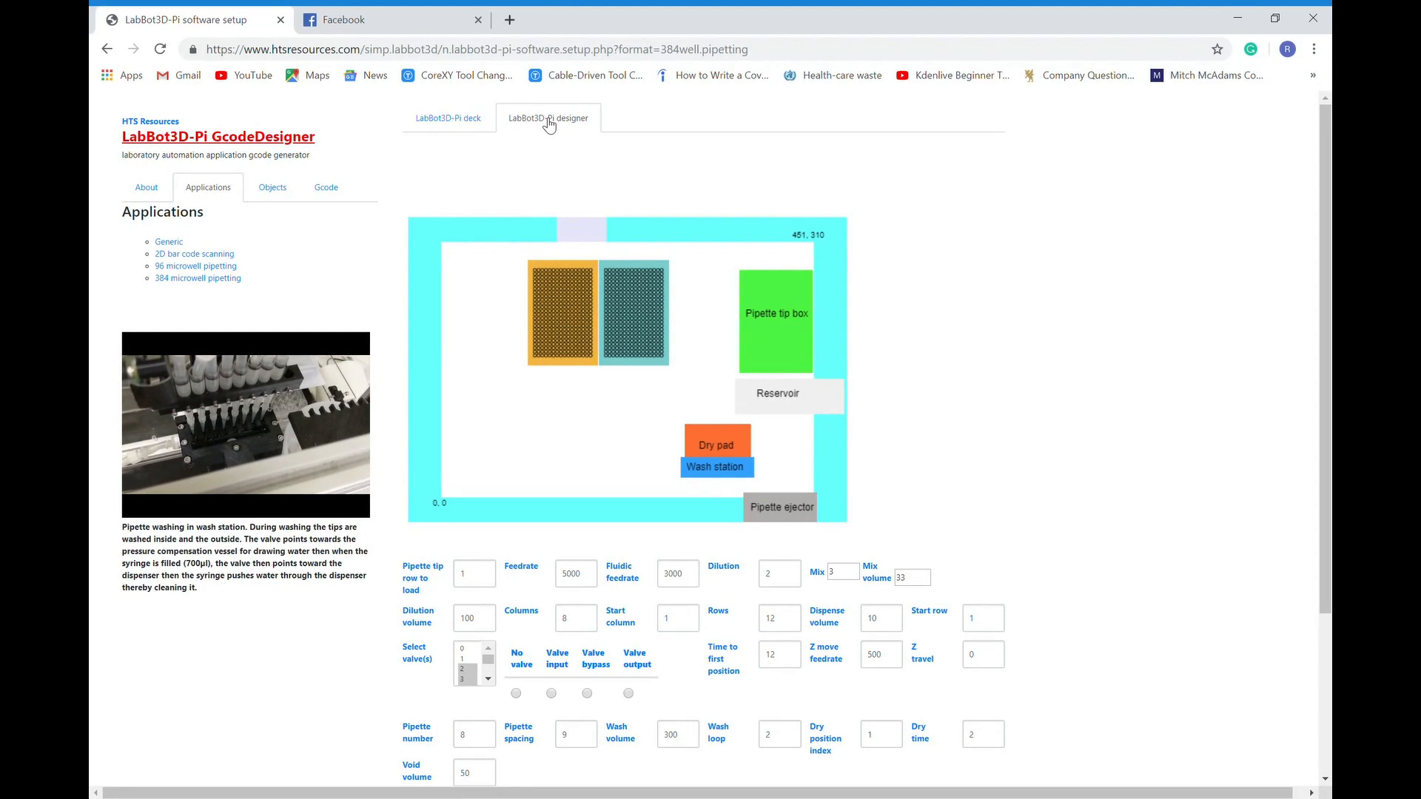
scroll(549, 124, down, 2)
scroll(548, 124, up, 2)
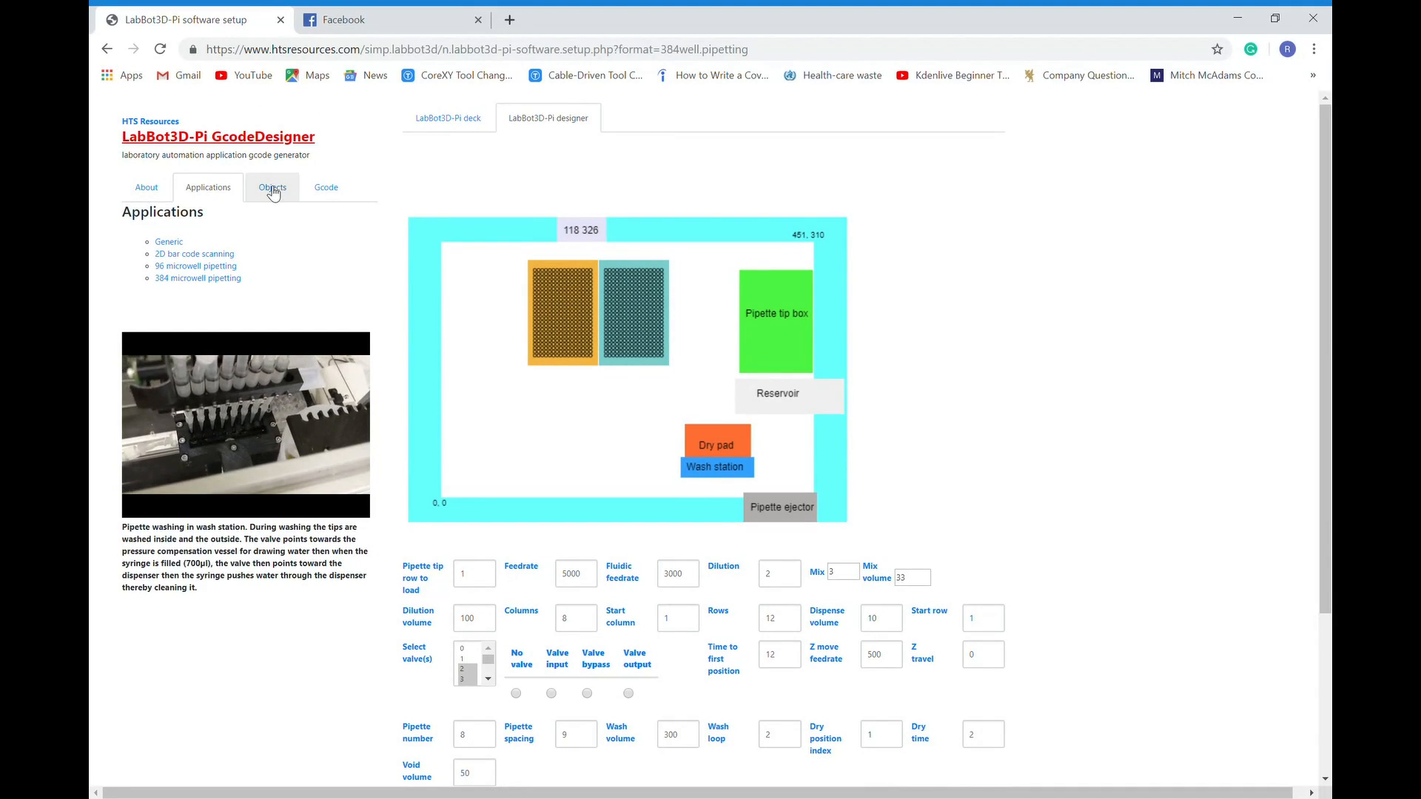
Open the object selection settings and browse the target entries Nunc MaxiSorp 96well, Greiner 384 conical and GraceBio NC 24 well gasket.
click(273, 191)
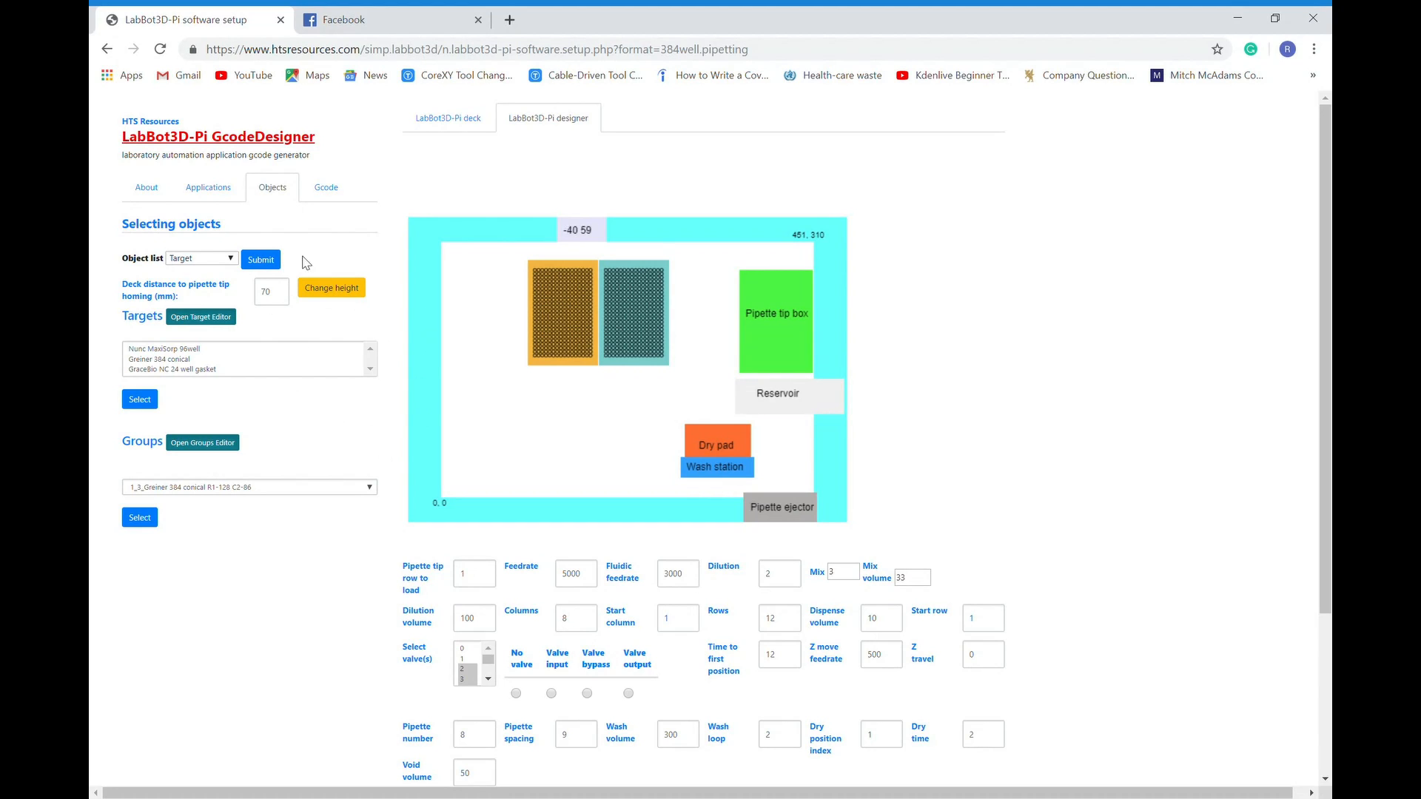
click(167, 353)
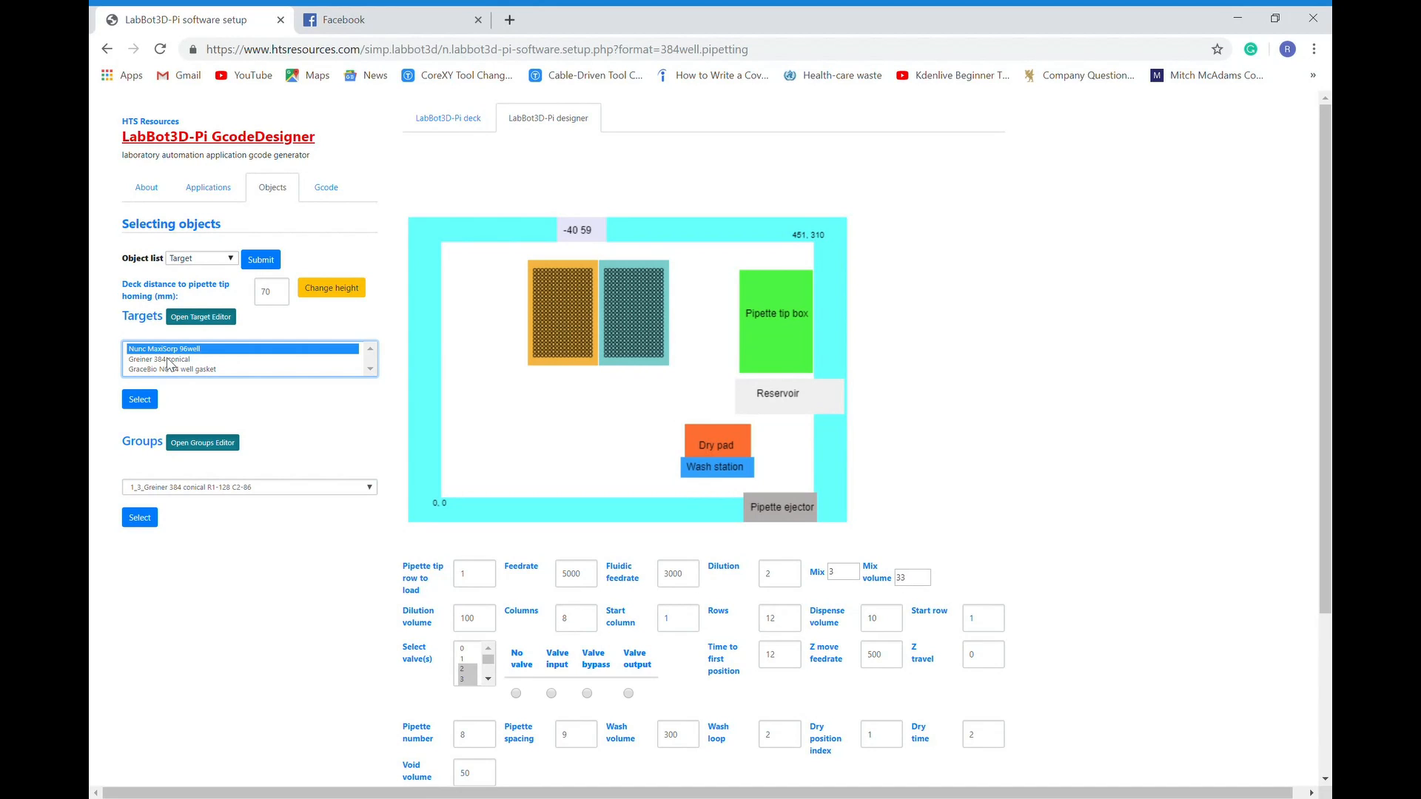
click(168, 361)
click(170, 369)
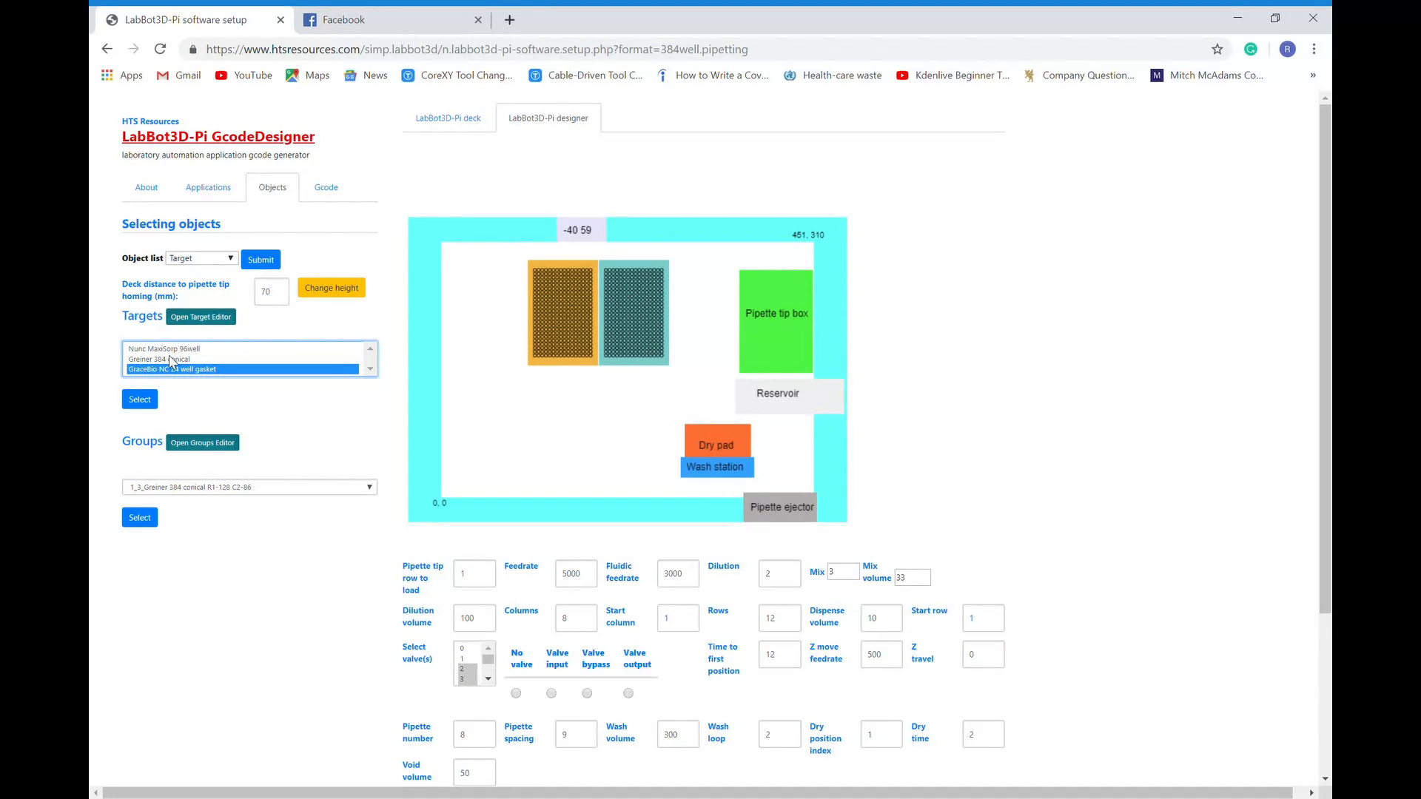
click(165, 350)
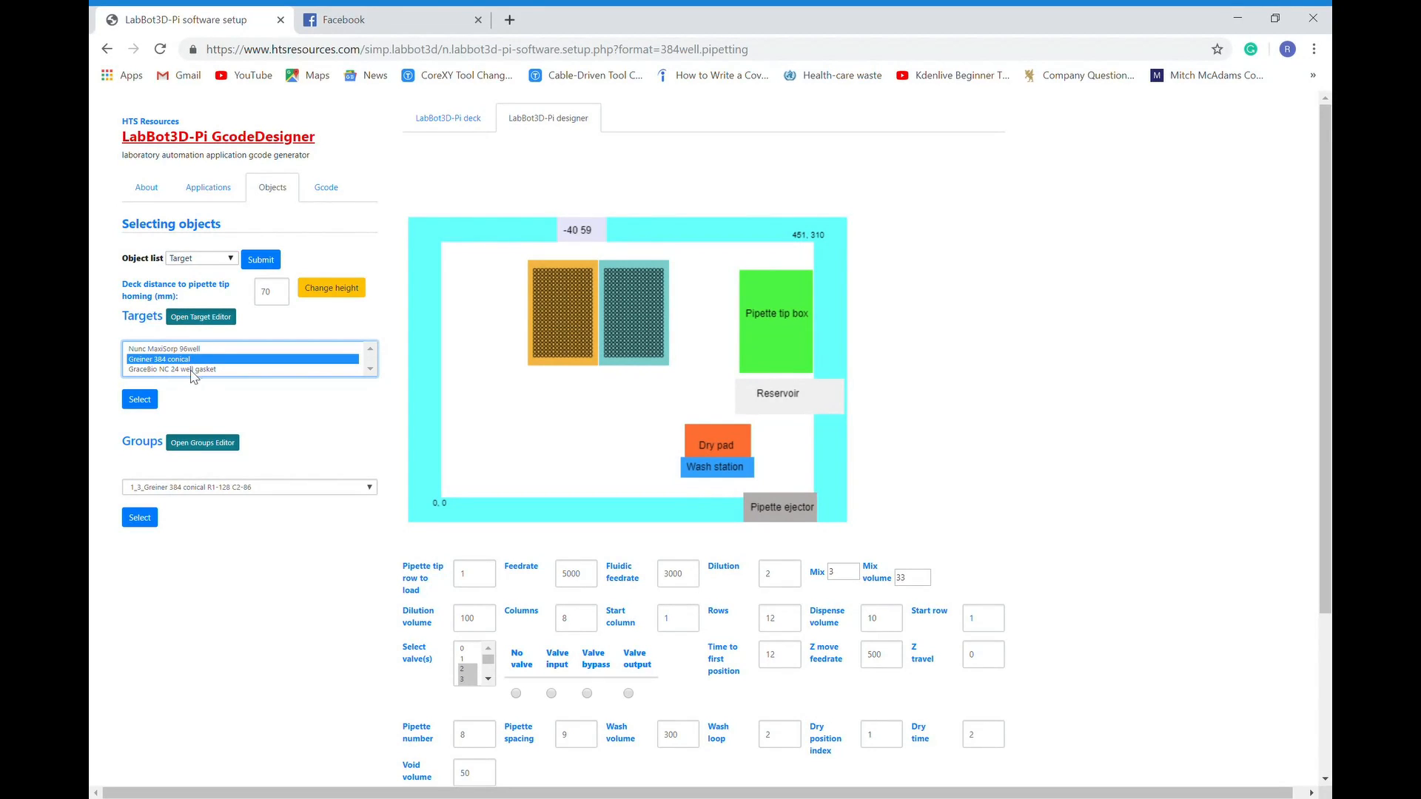
click(194, 371)
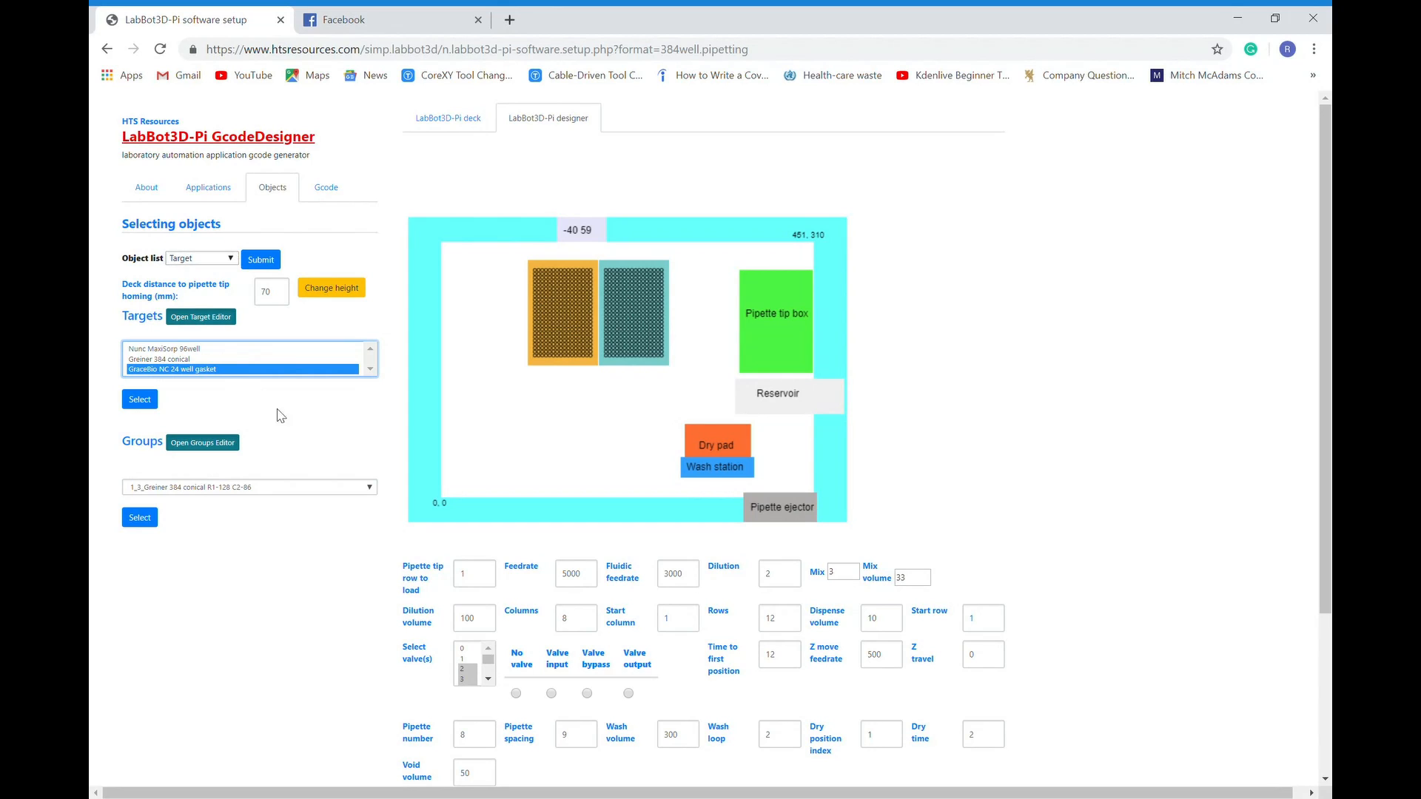
click(231, 262)
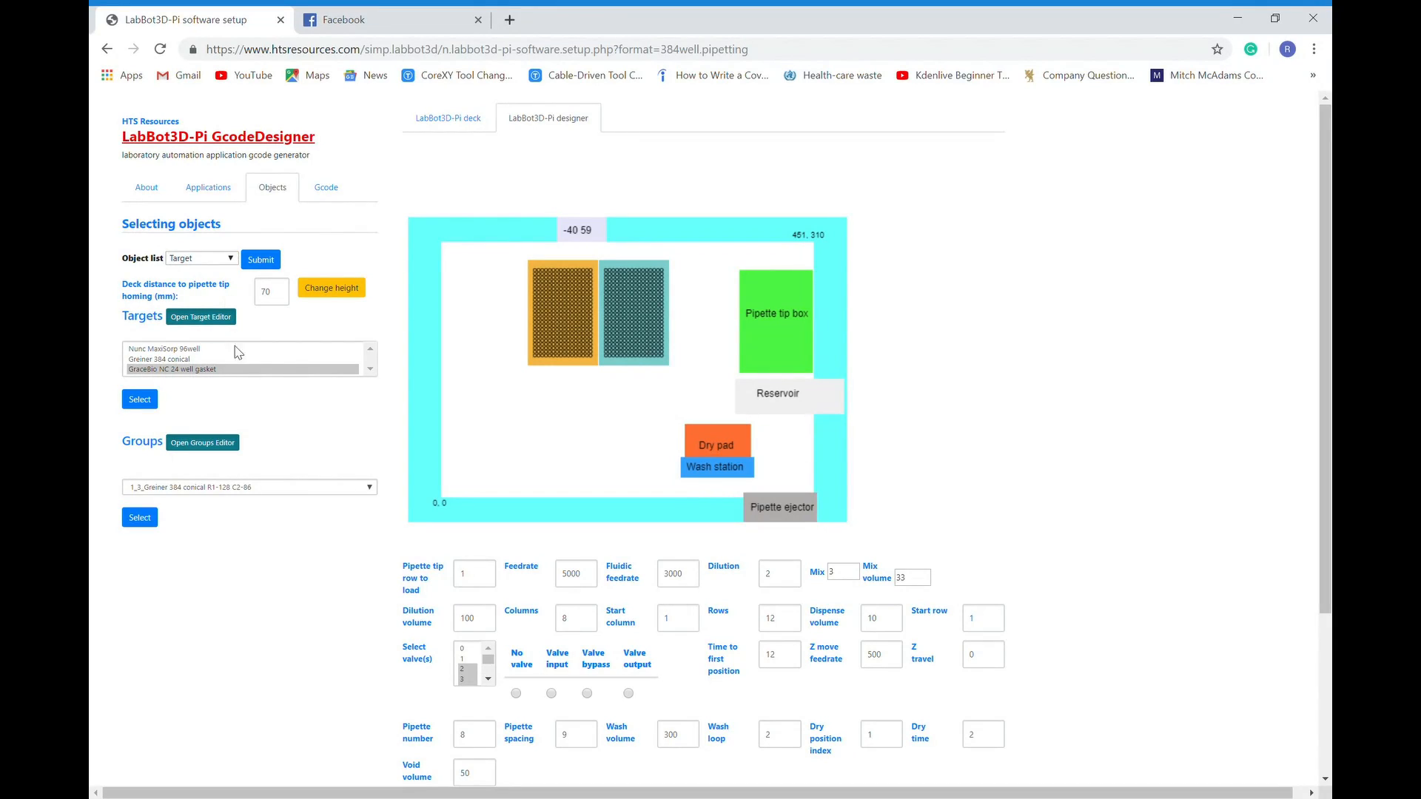
Read the help descriptions of the Targets and Groups sections.
click(148, 324)
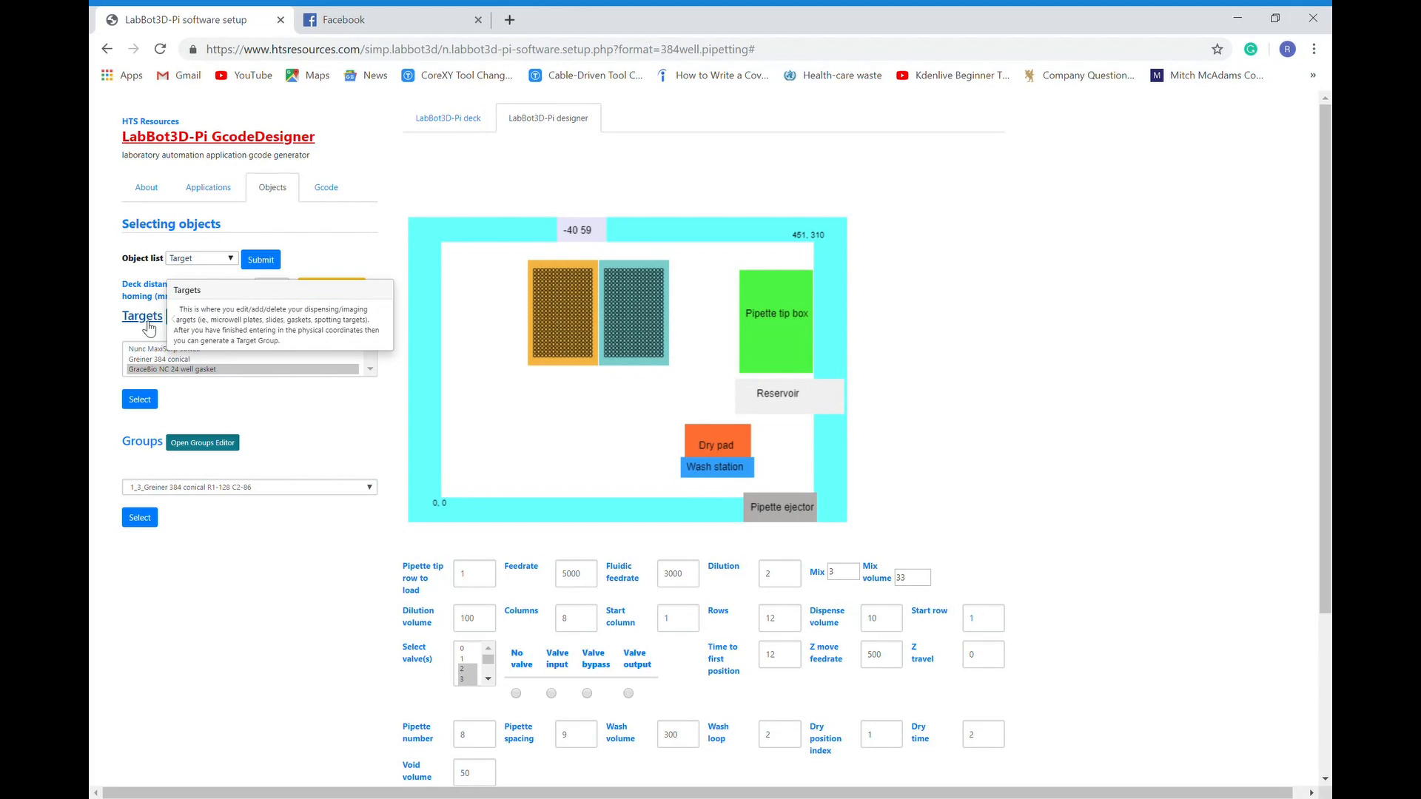
mouse_move(150, 289)
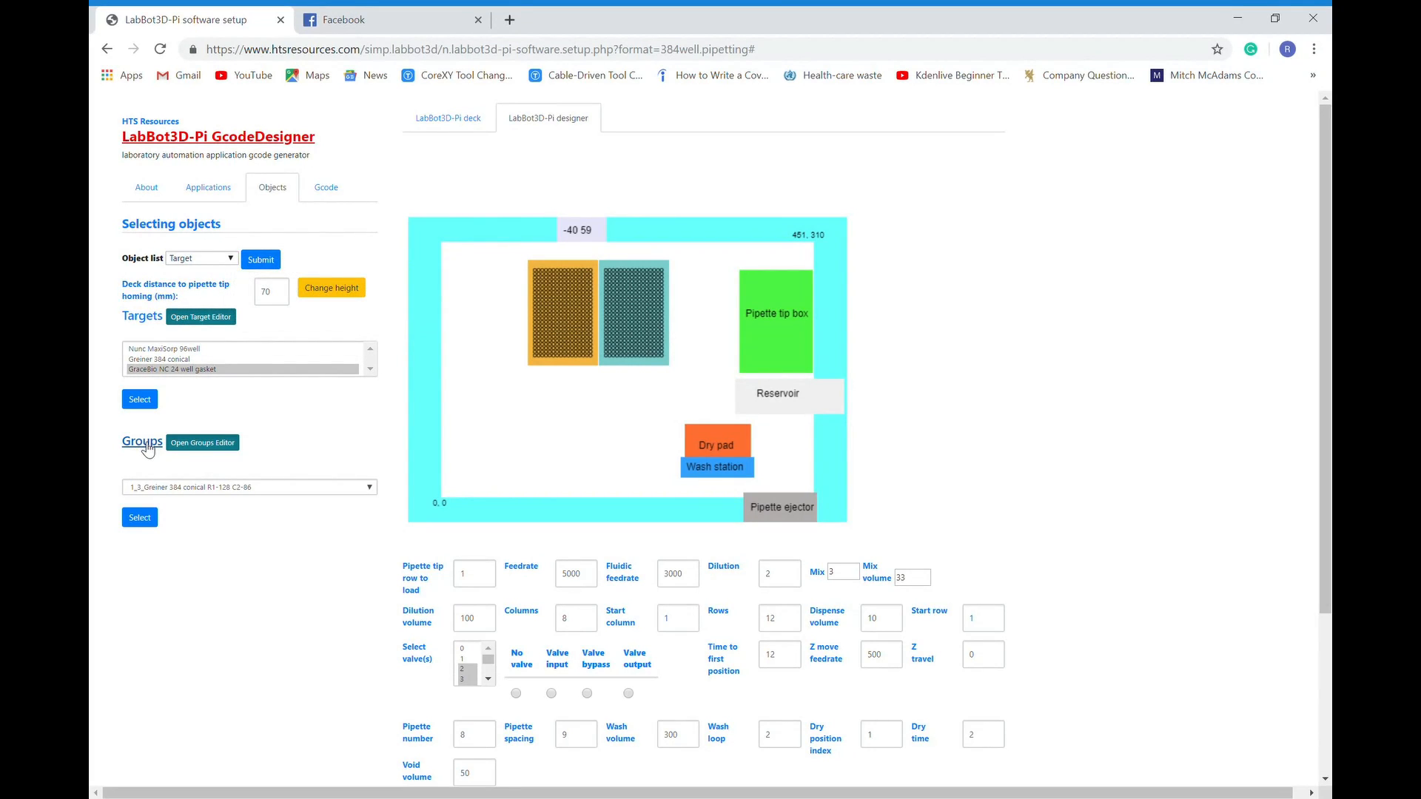
mouse_move(148, 449)
Open the target editor, review the dimension and well settings of the Nunc MaxiSorp 96well plate, and close the editor.
click(200, 320)
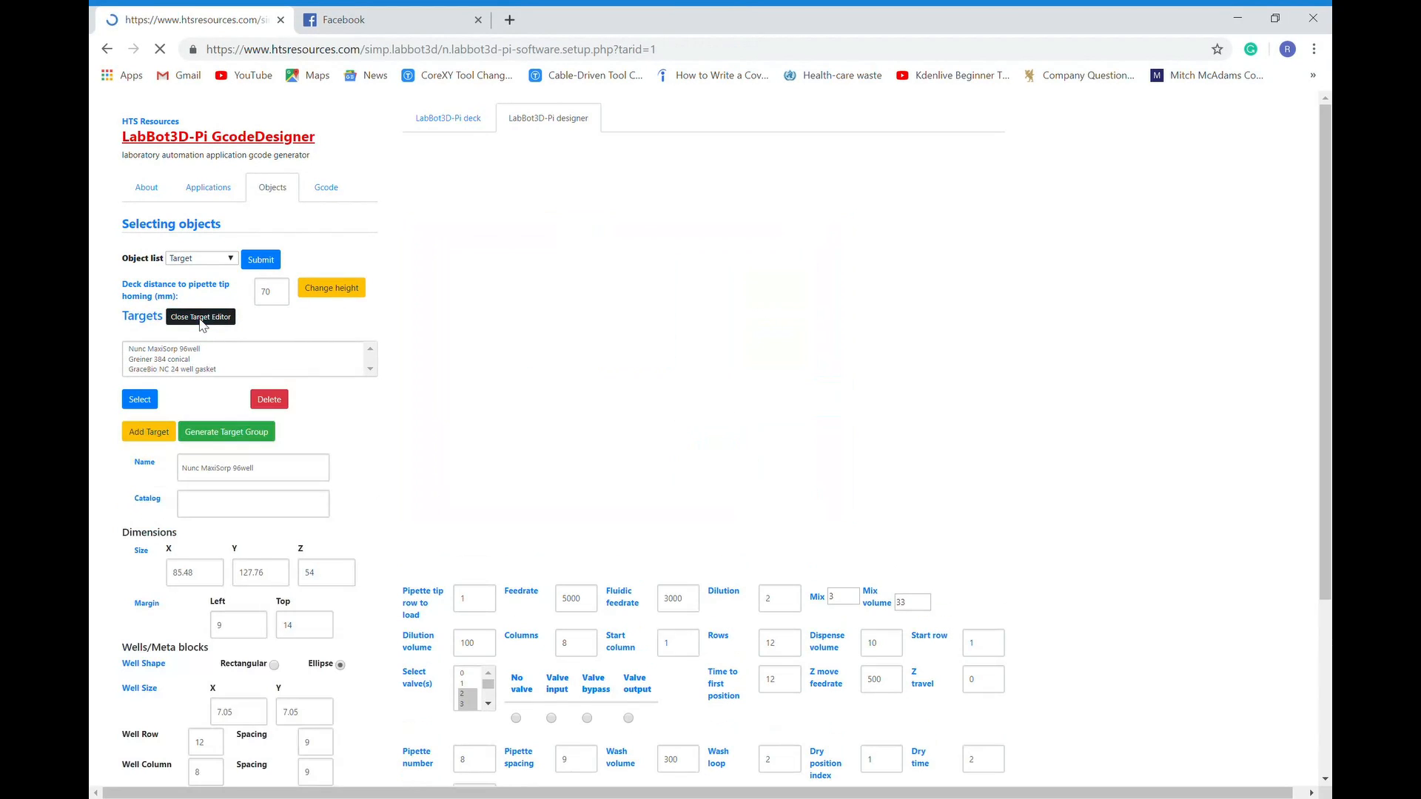
scroll(444, 360, down, 3)
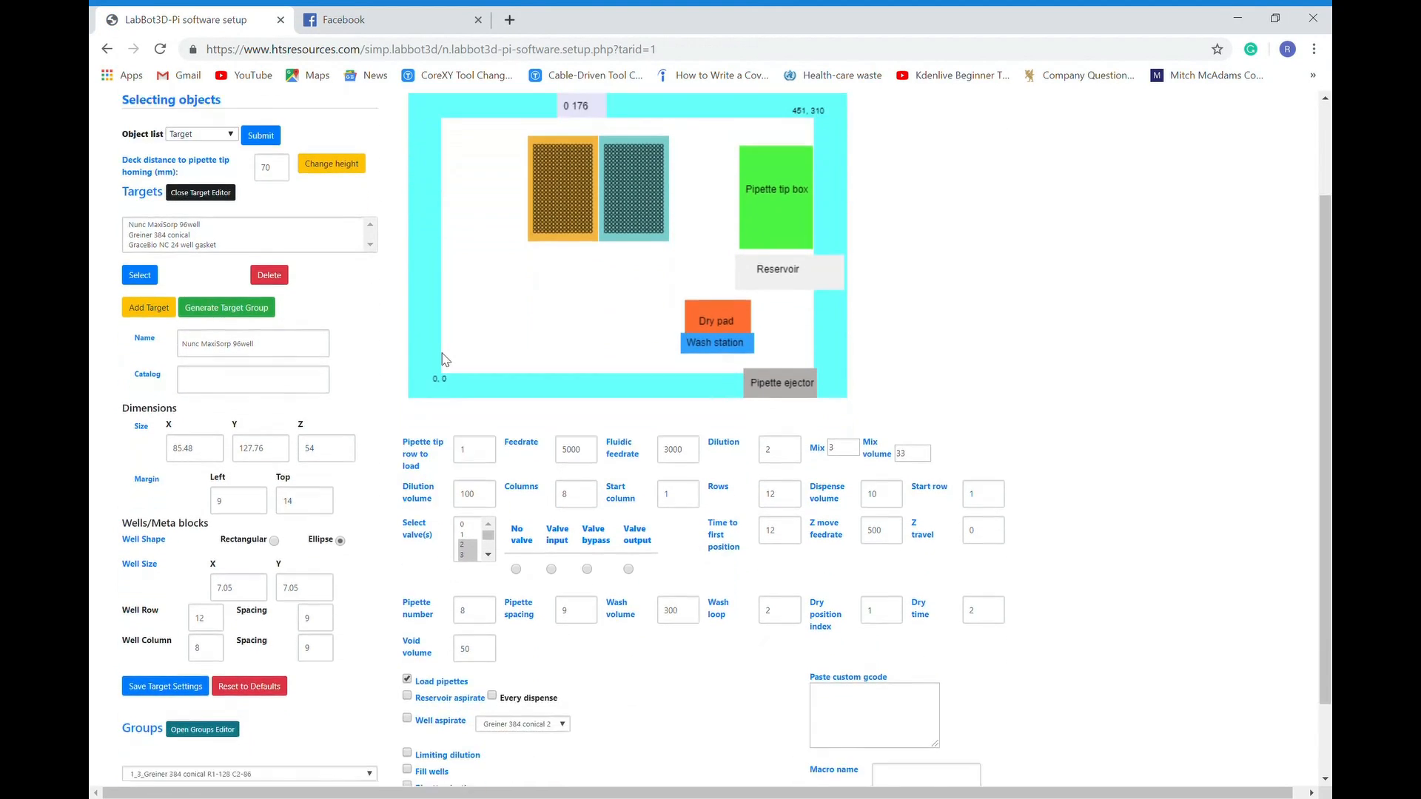
scroll(447, 360, up, 1)
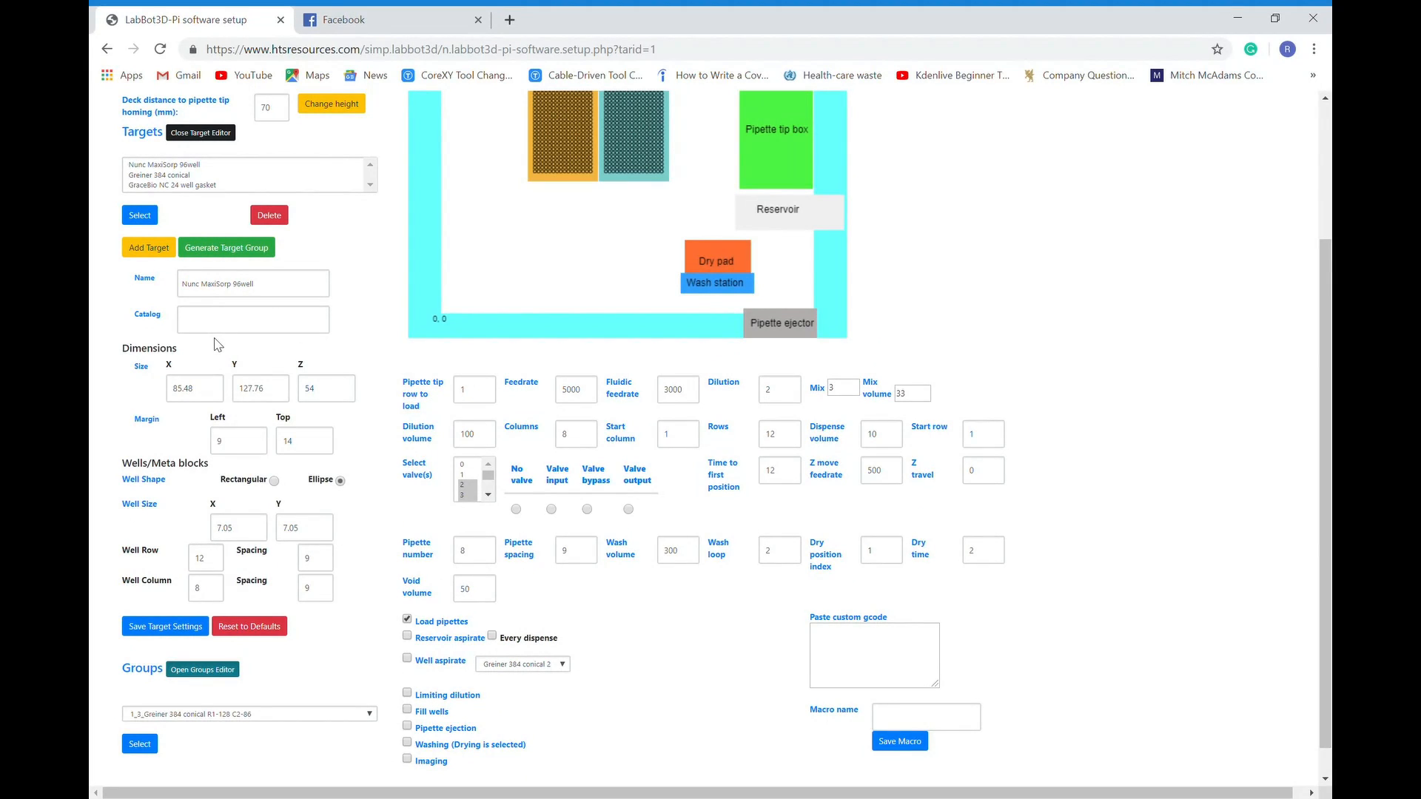
click(205, 398)
click(330, 401)
scroll(273, 562, up, 1)
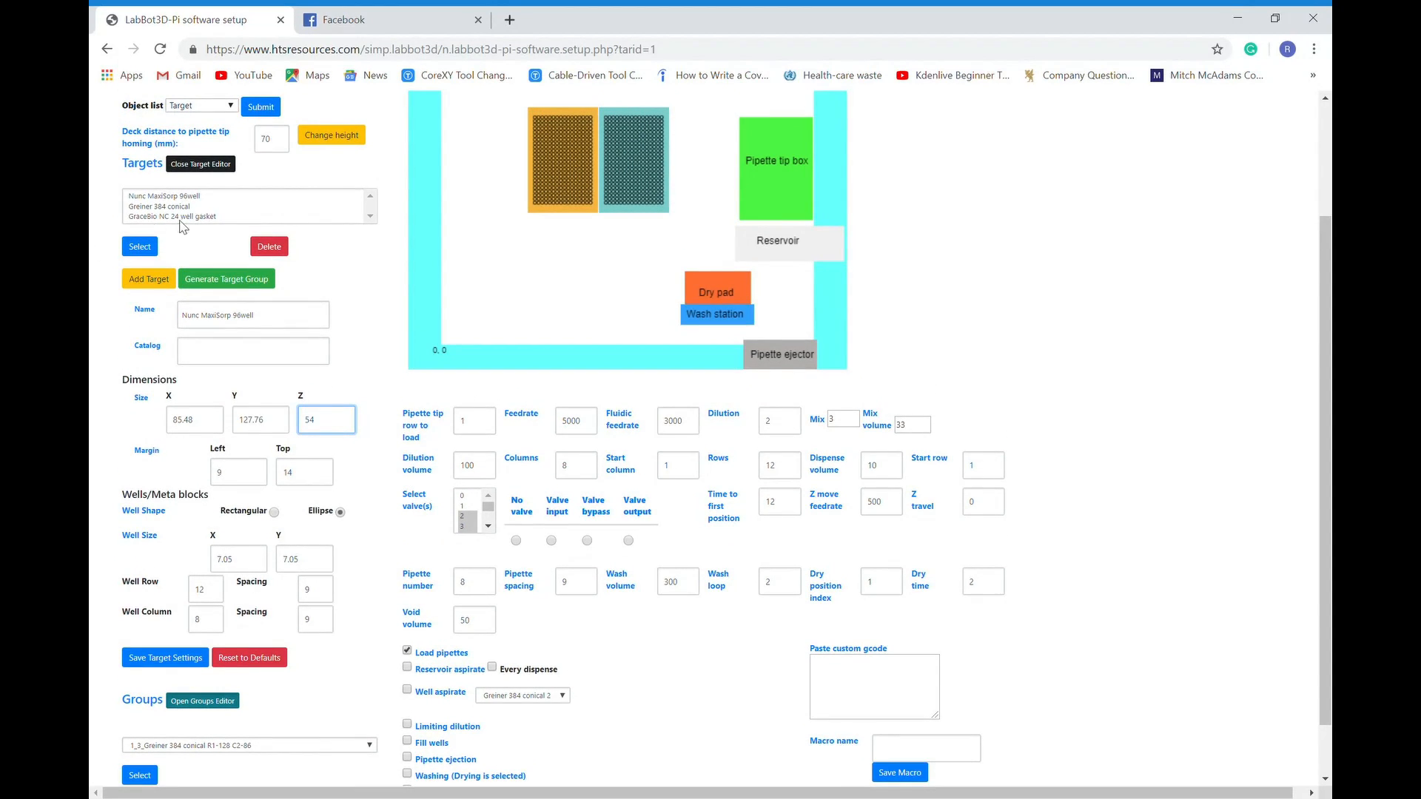
click(200, 165)
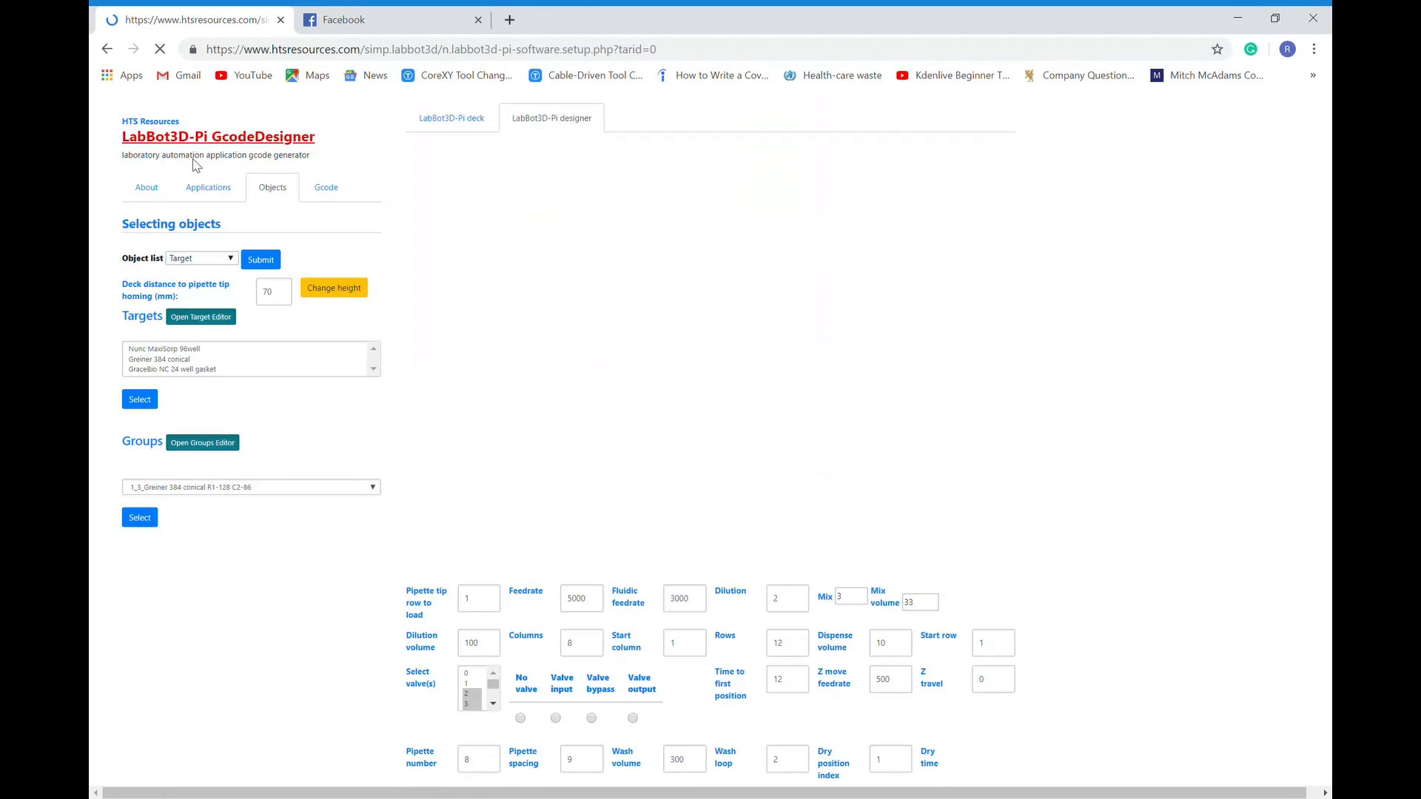
Open the groups editor and examine the layout and target positions of the Greiner 384 conical plate group.
click(222, 444)
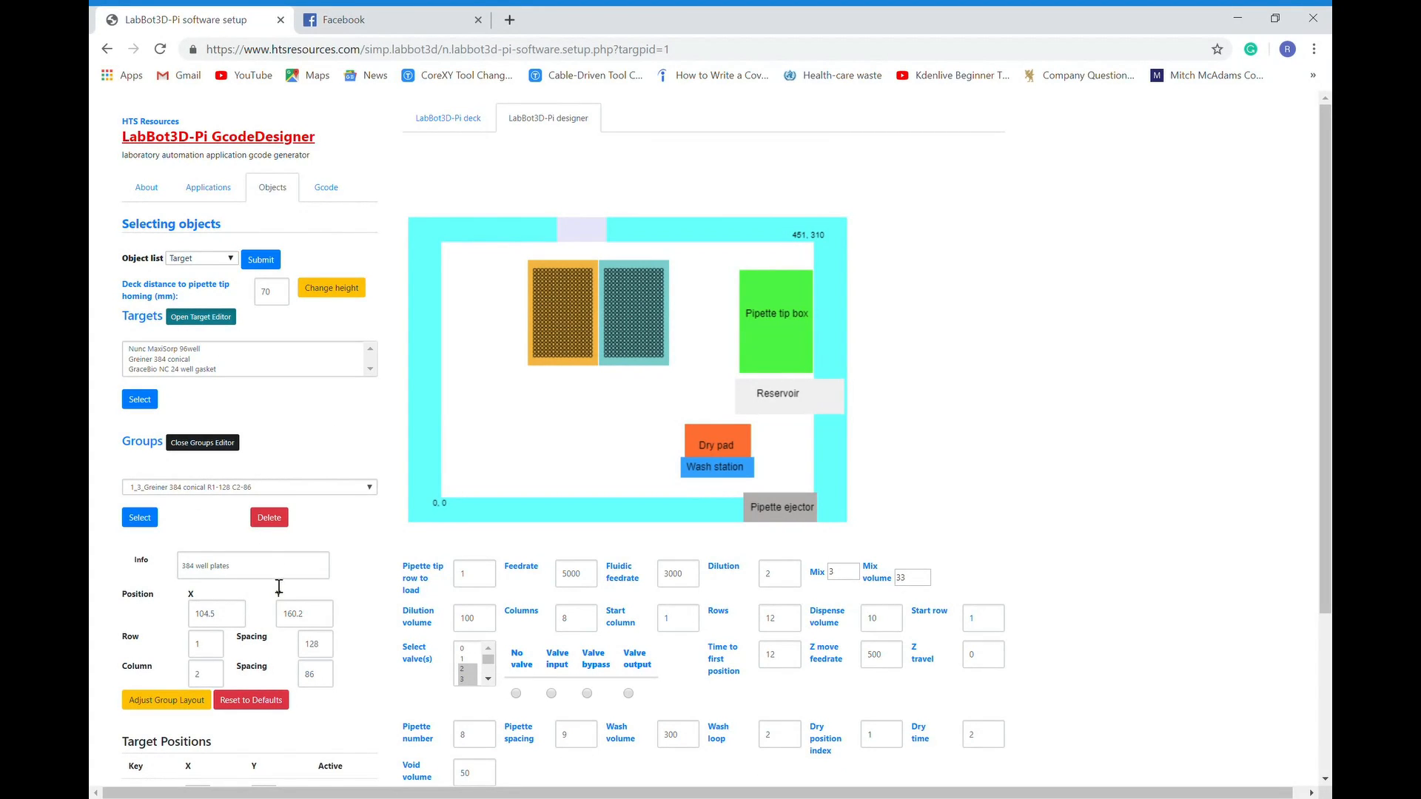
scroll(281, 643, down, 2)
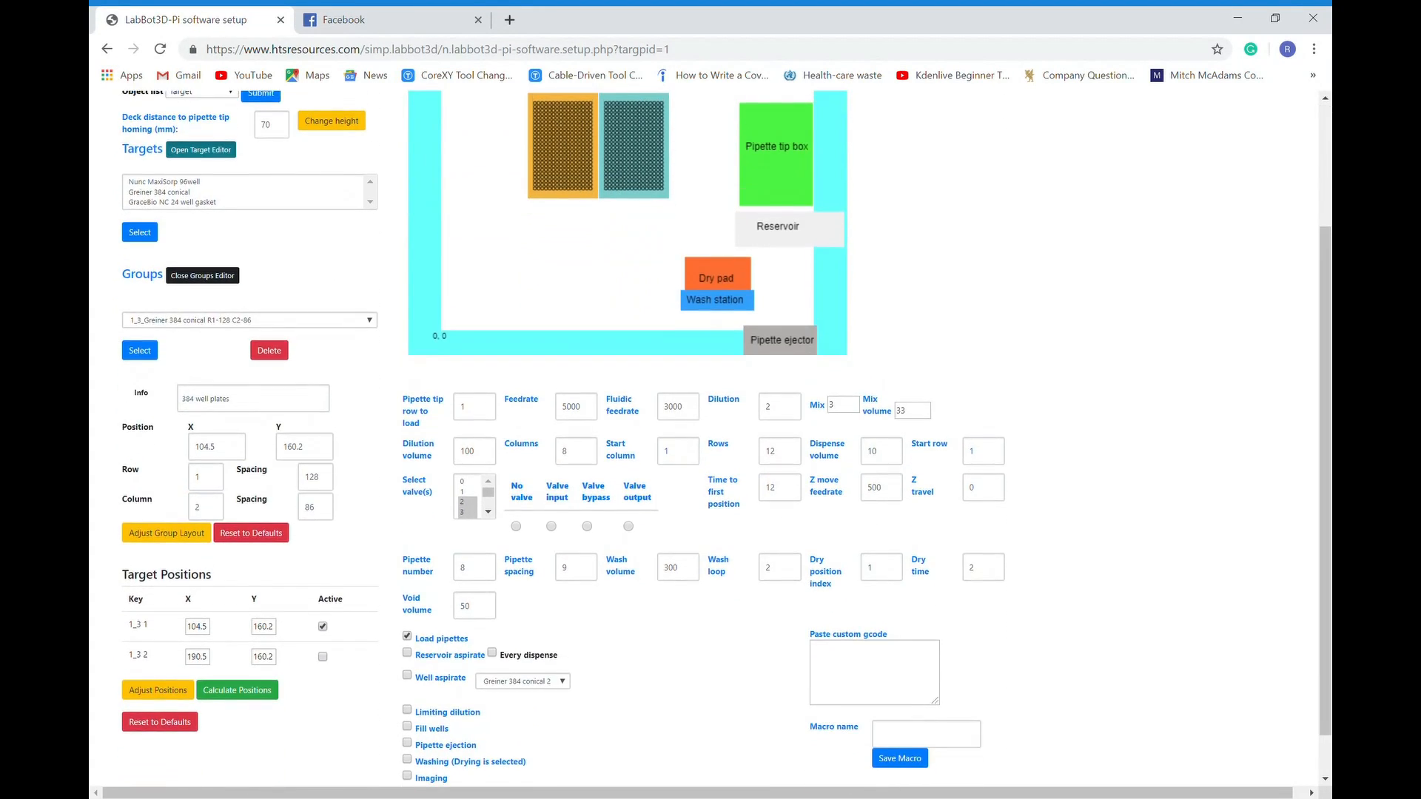
scroll(276, 643, up, 1)
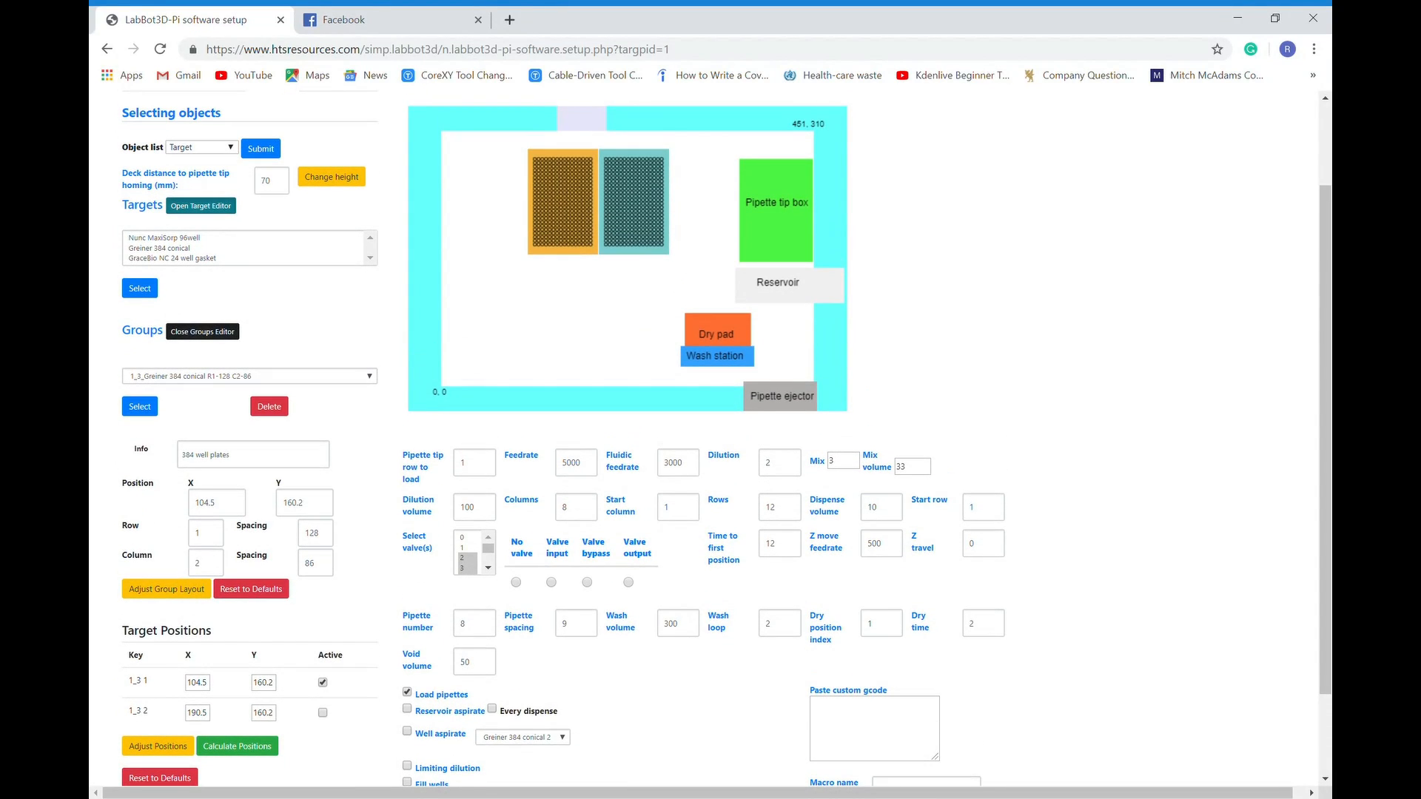
click(251, 461)
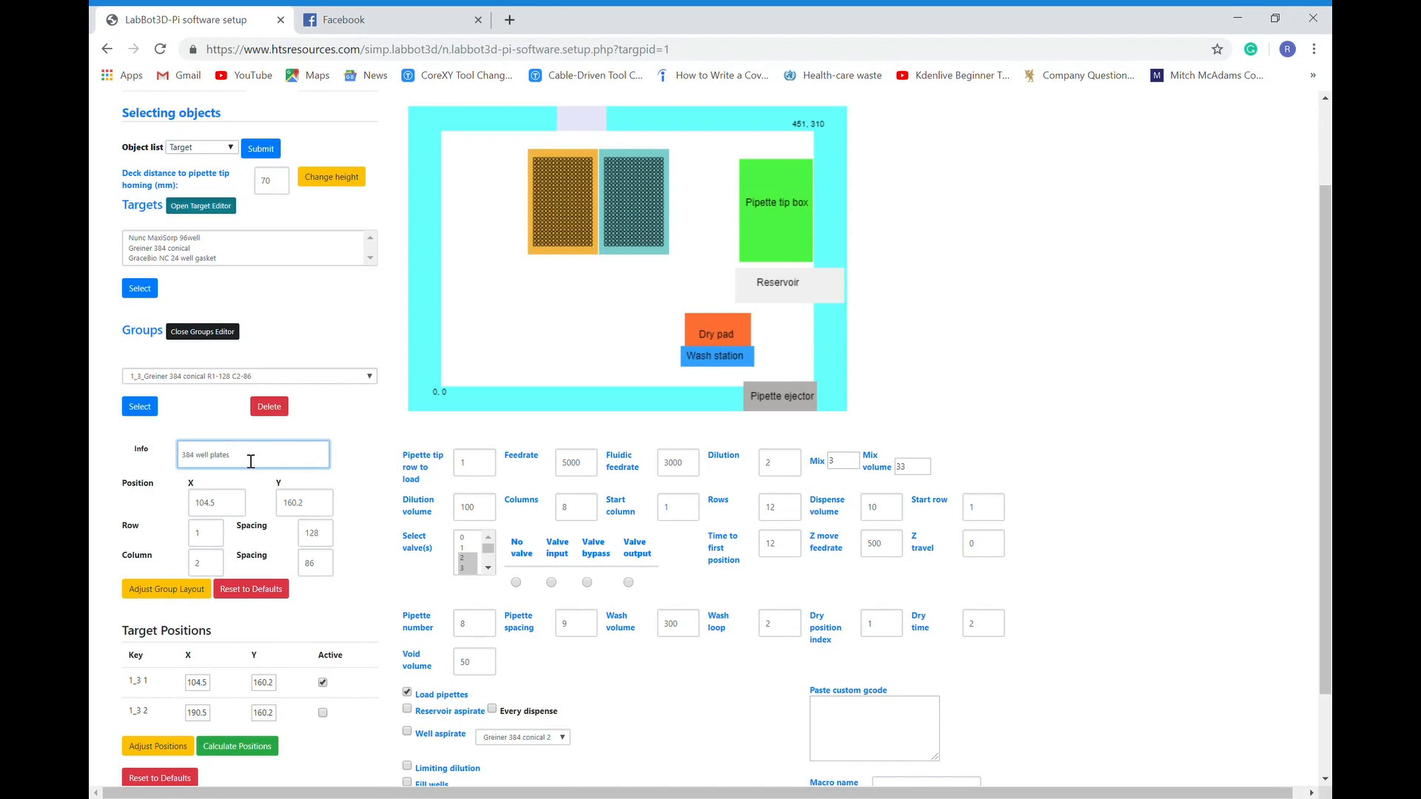
click(359, 432)
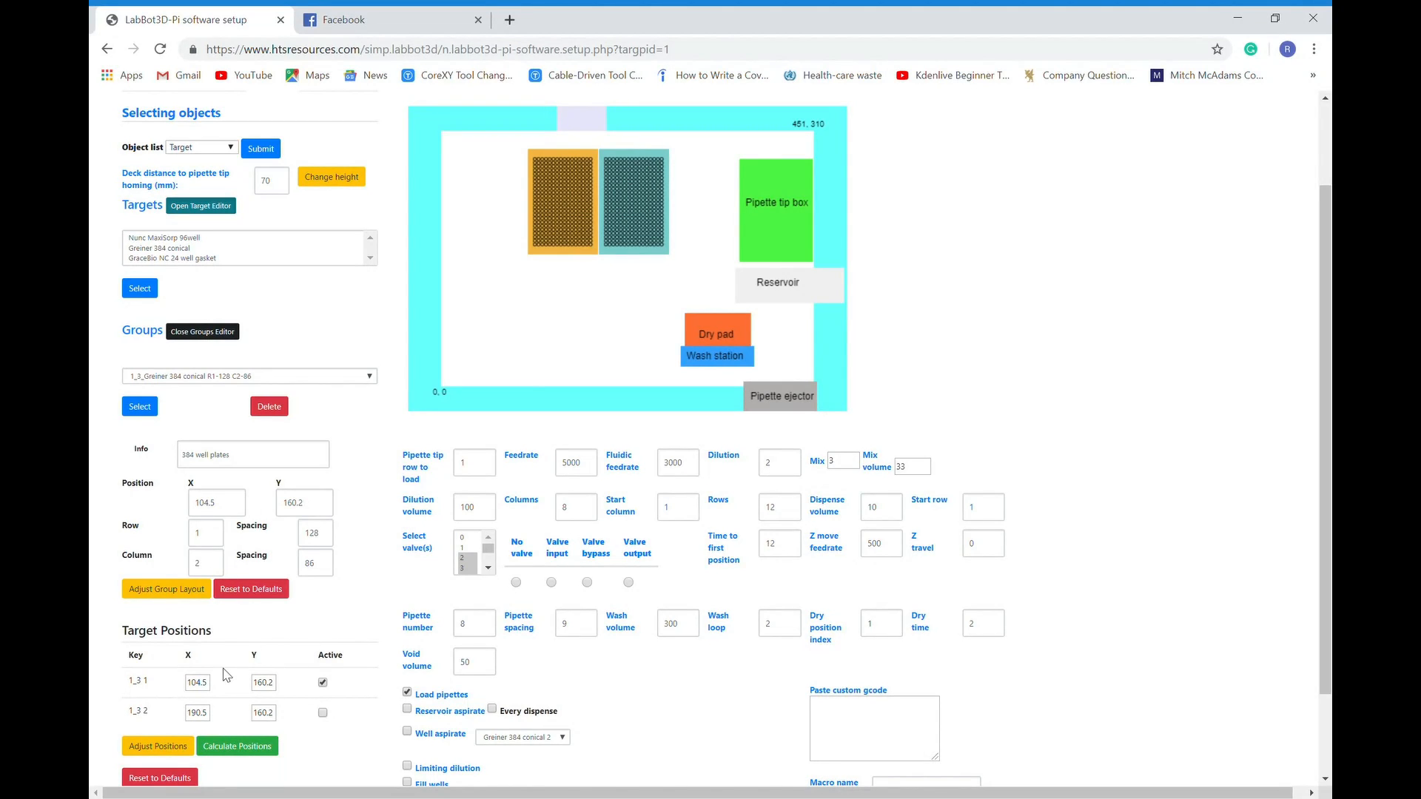
scroll(227, 675, down, 1)
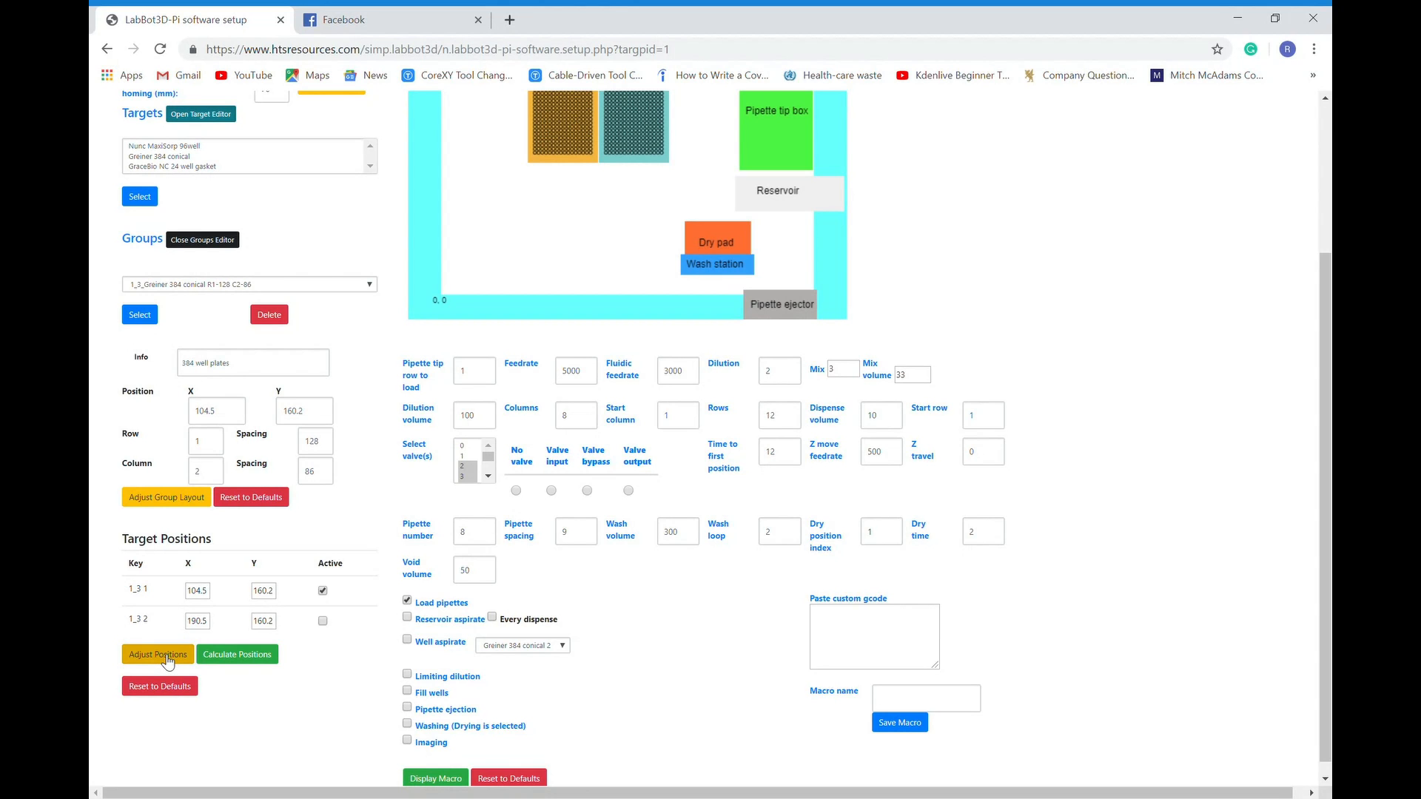
scroll(167, 661, up, 2)
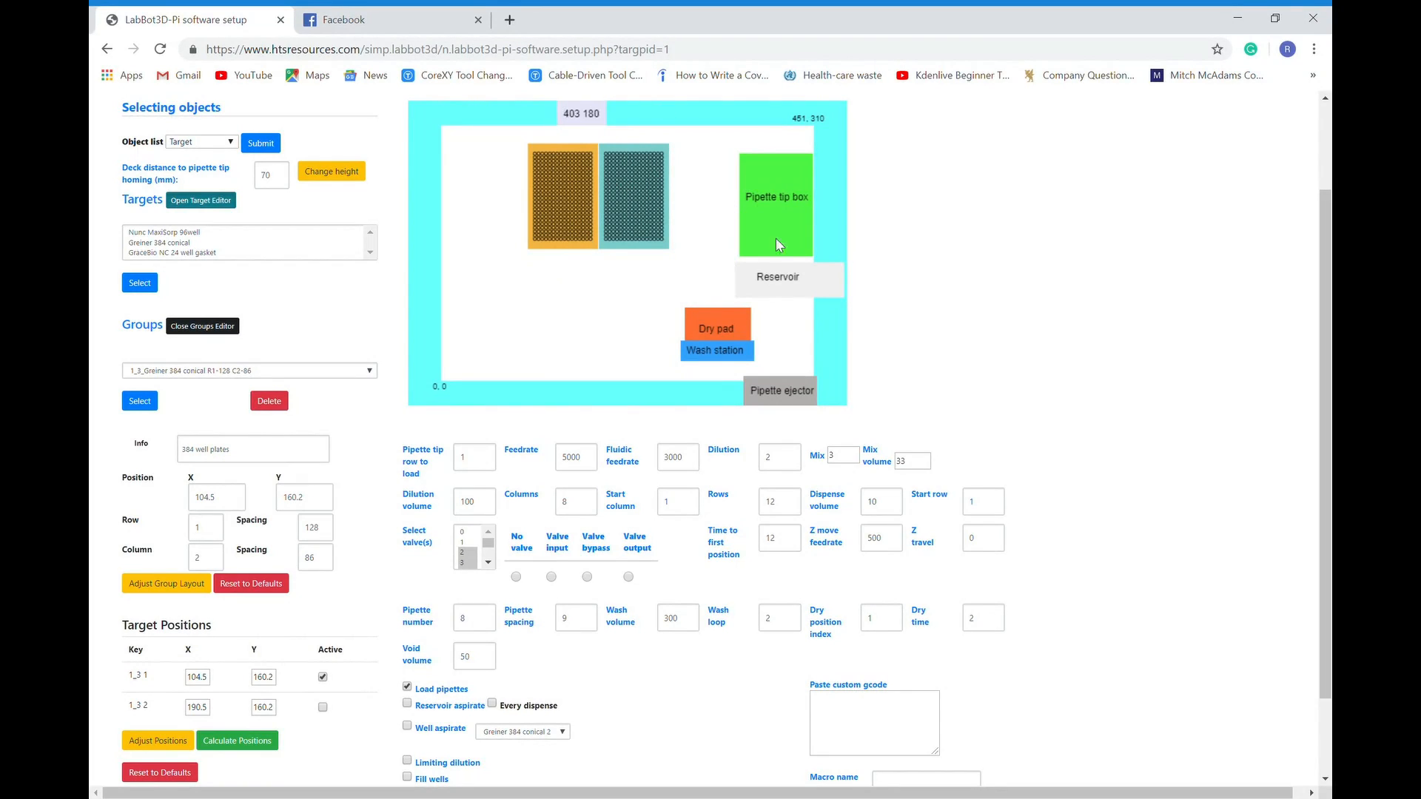
scroll(992, 341, down, 2)
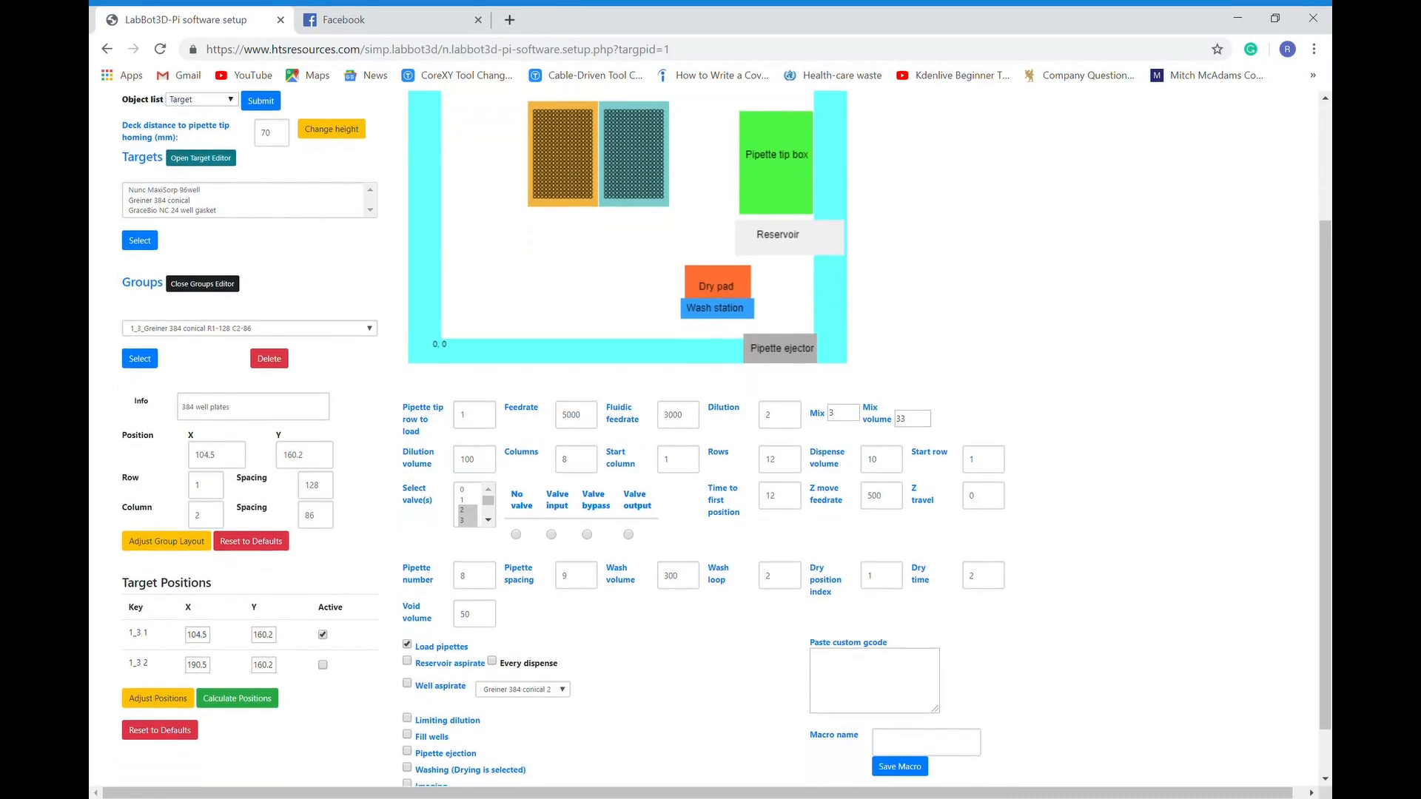